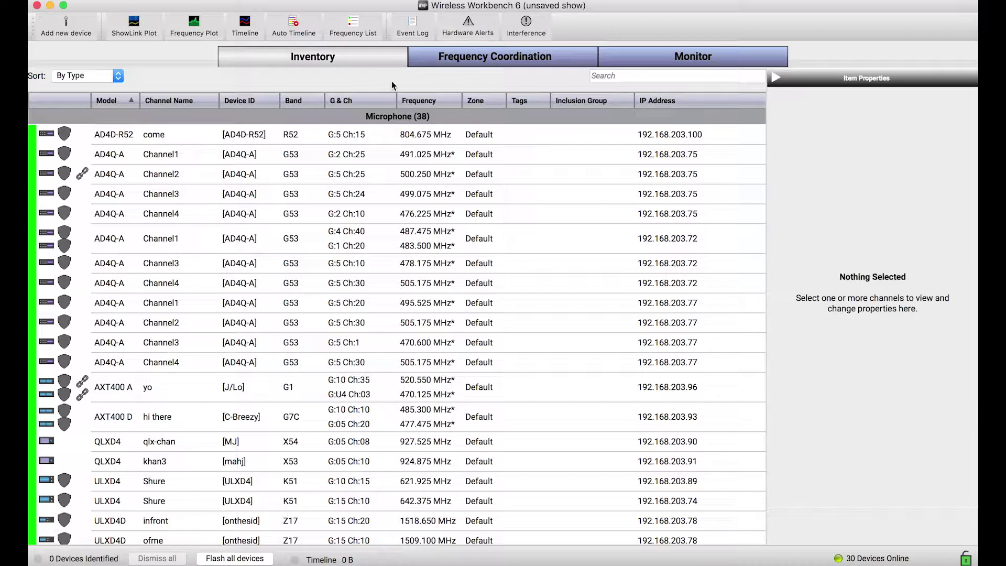
# Select the AD4Q-A Channel1 row (G:2 Ch:25) to show its device and channel properties.
pyautogui.click(164, 154)
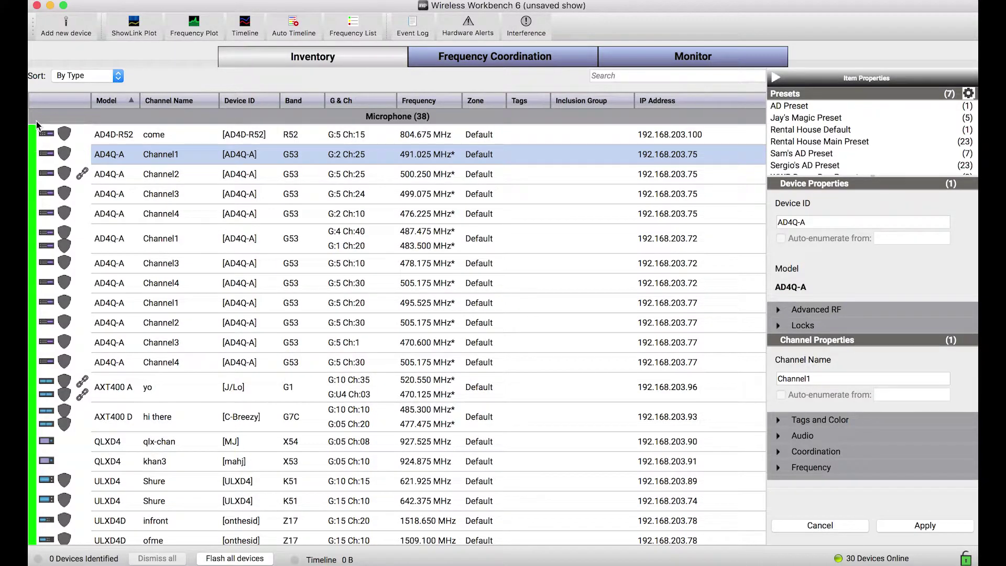
pyautogui.hscroll(3, 51, 211)
pyautogui.scroll(-1, 51, 210)
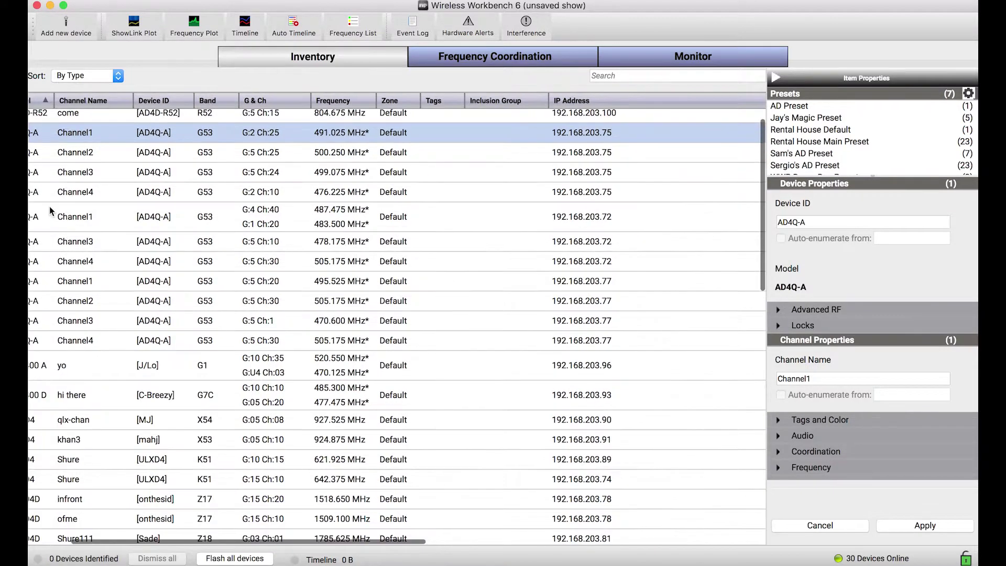
pyautogui.hscroll(-3, 49, 206)
pyautogui.scroll(1, 53, 178)
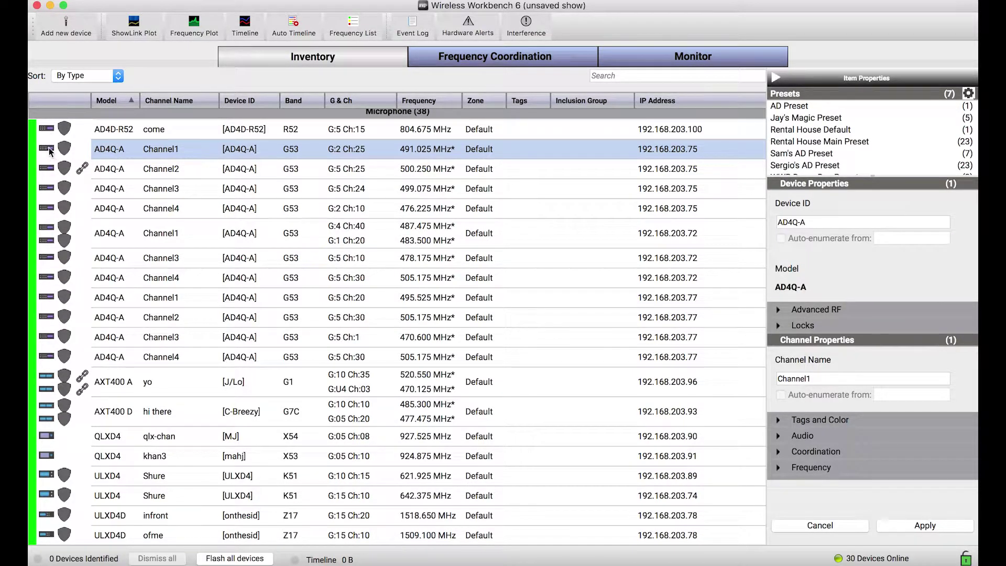
pyautogui.scroll(-5, 45, 240)
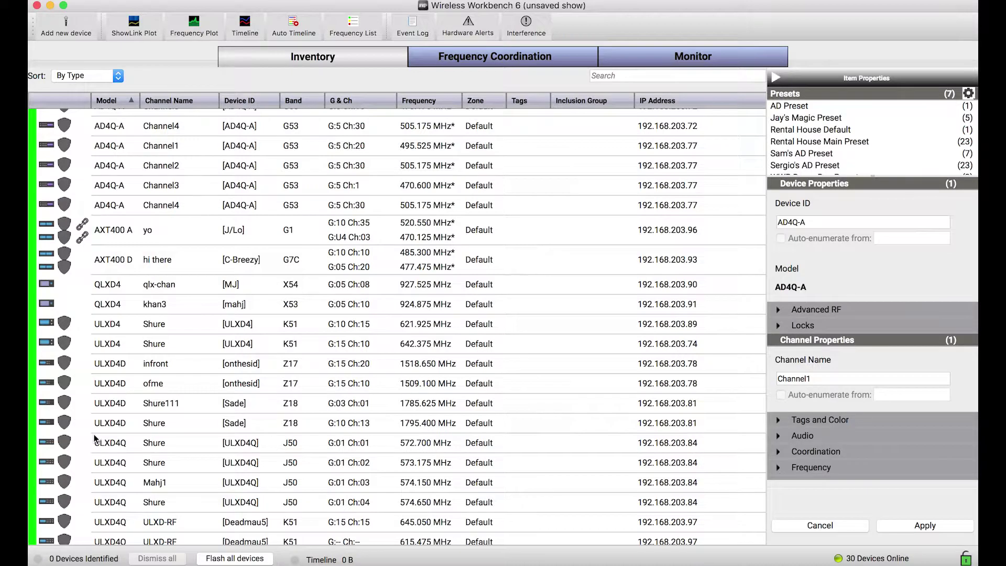
pyautogui.scroll(5, 96, 439)
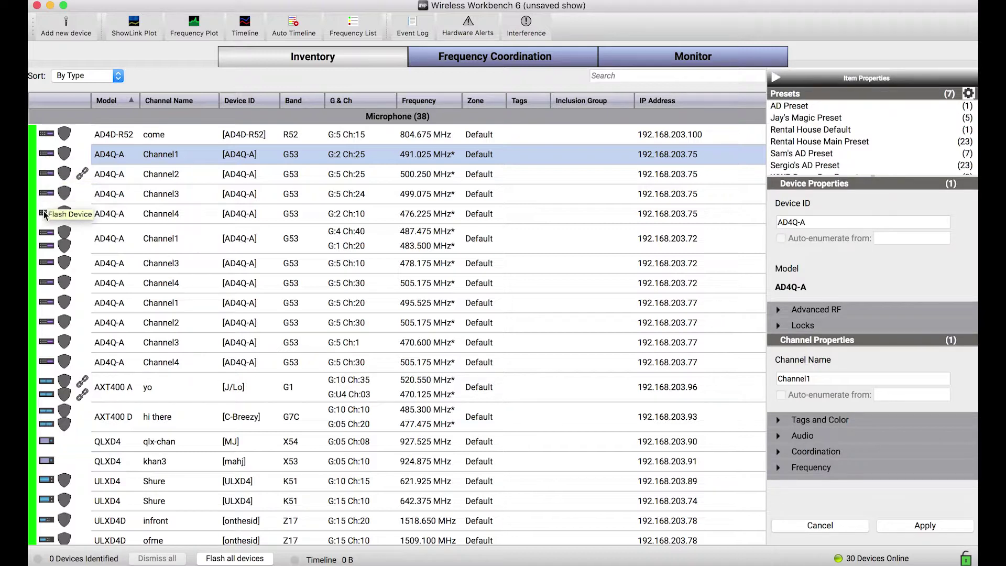
# Flash the AD4Q-A Channel1 receivers at 192.168.203.72 and 192.168.203.77 for physical identification.
pyautogui.click(43, 236)
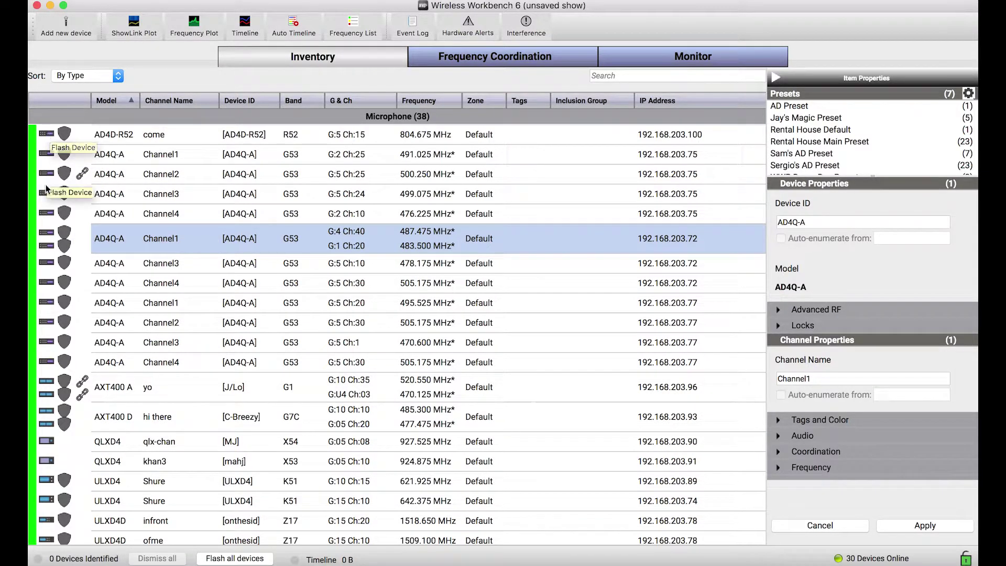
pyautogui.scroll(-2, 35, 294)
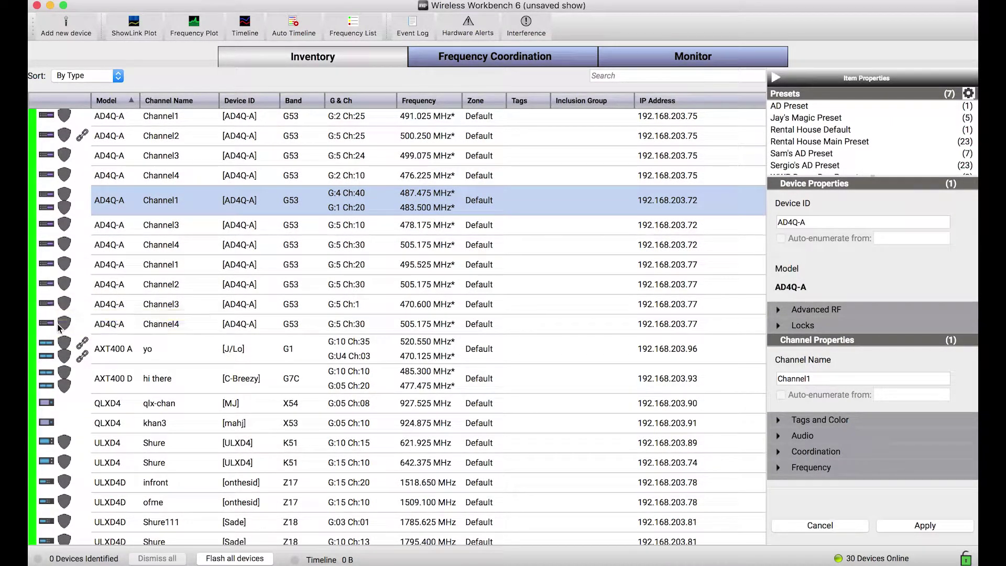
pyautogui.rightClick(159, 264)
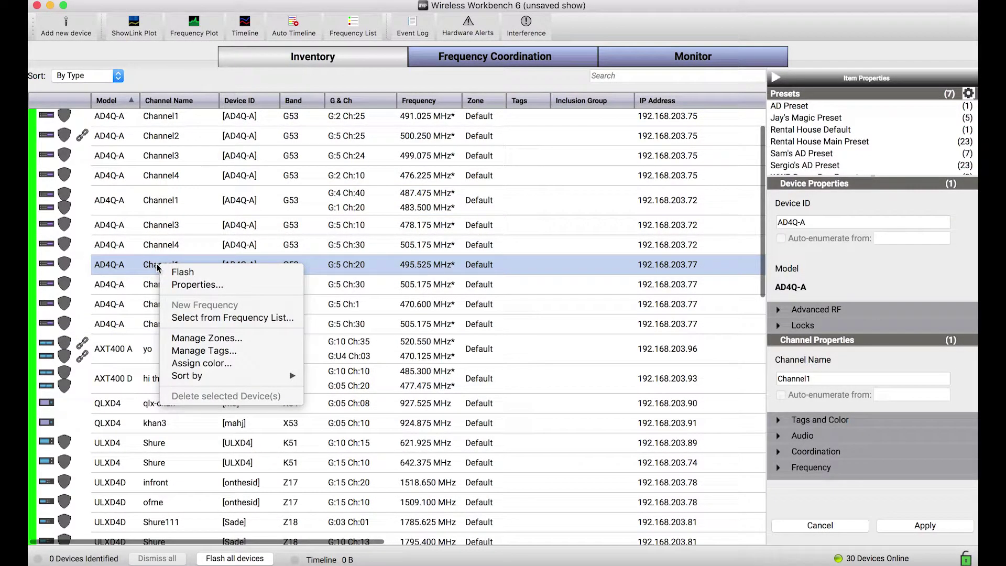
pyautogui.click(205, 272)
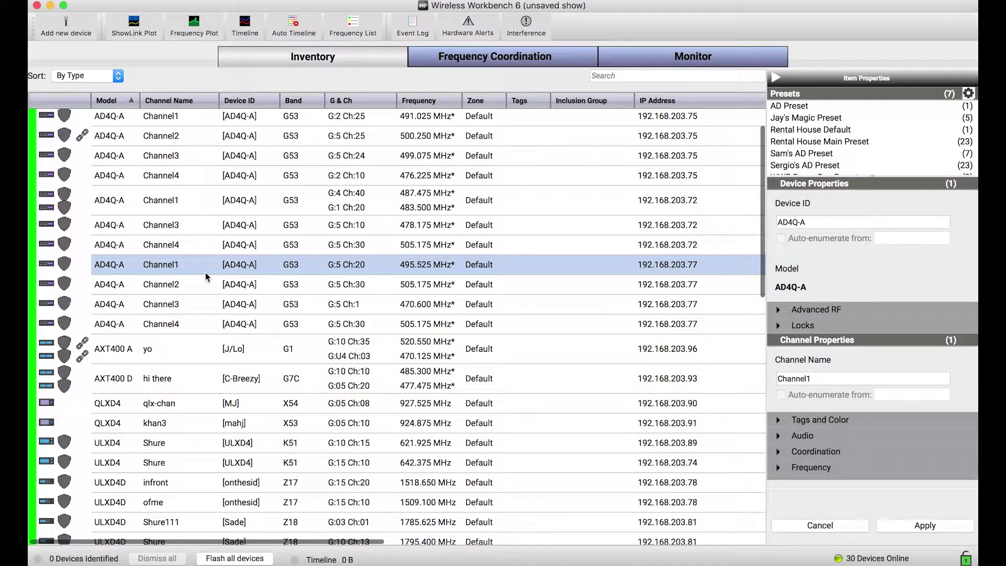
pyautogui.scroll(2, 206, 277)
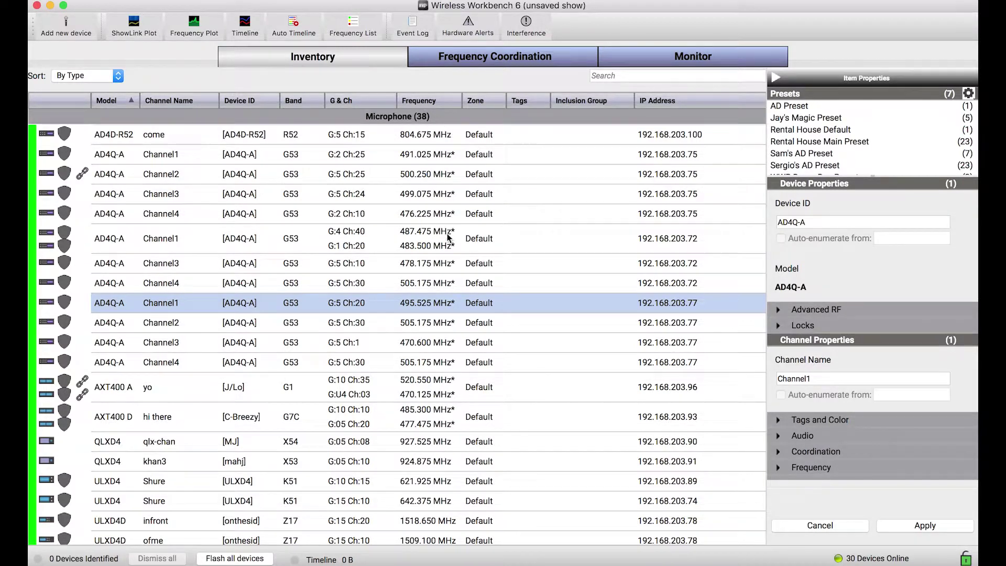
pyautogui.scroll(-15, 448, 238)
pyautogui.scroll(-5, 448, 238)
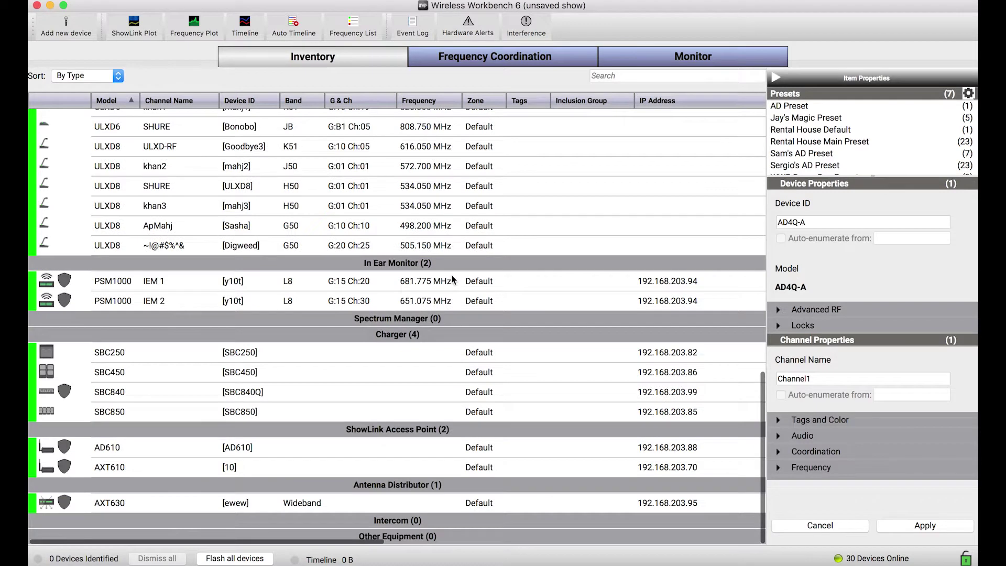
pyautogui.rightClick(477, 264)
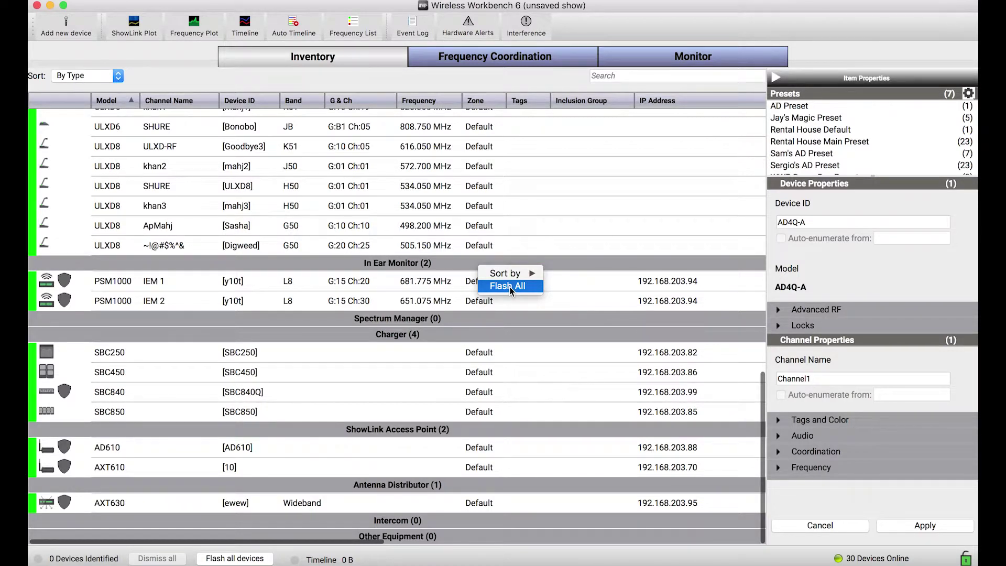
pyautogui.rightClick(479, 334)
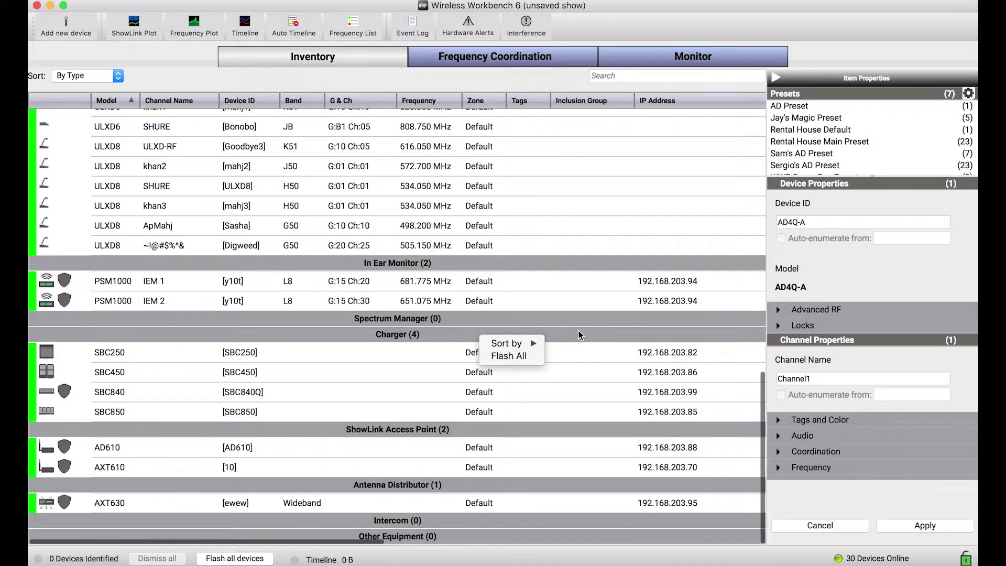
pyautogui.click(596, 325)
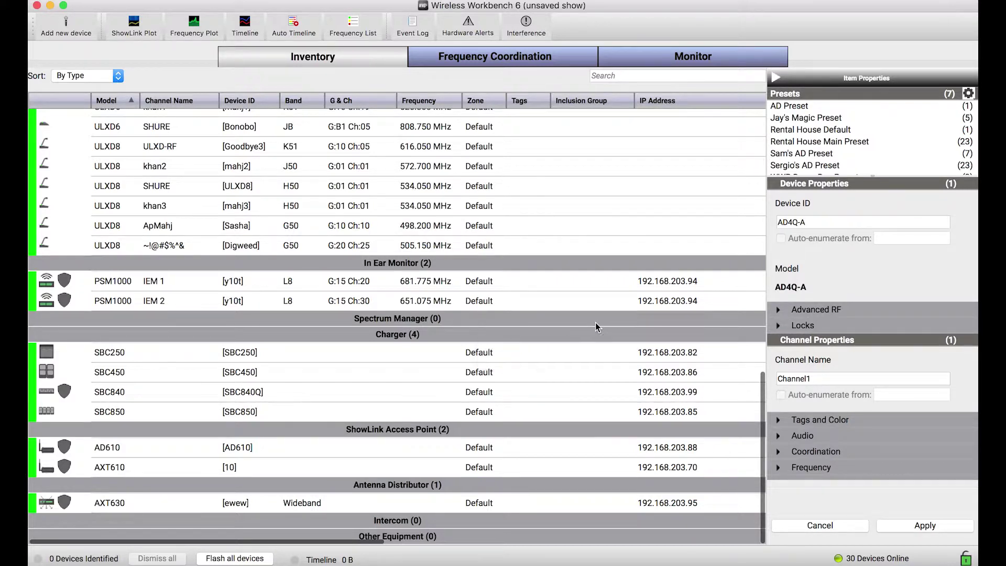
# In Monitor view, flash Channel1's receiver from its strip and open its properties (491.025 MHz, G:2 Ch:25).
pyautogui.click(652, 64)
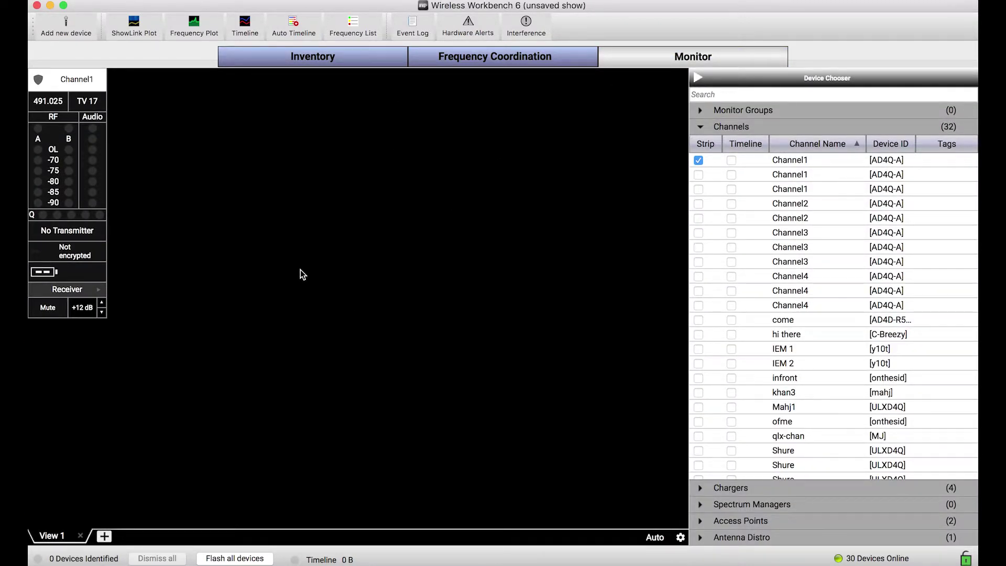
pyautogui.rightClick(77, 163)
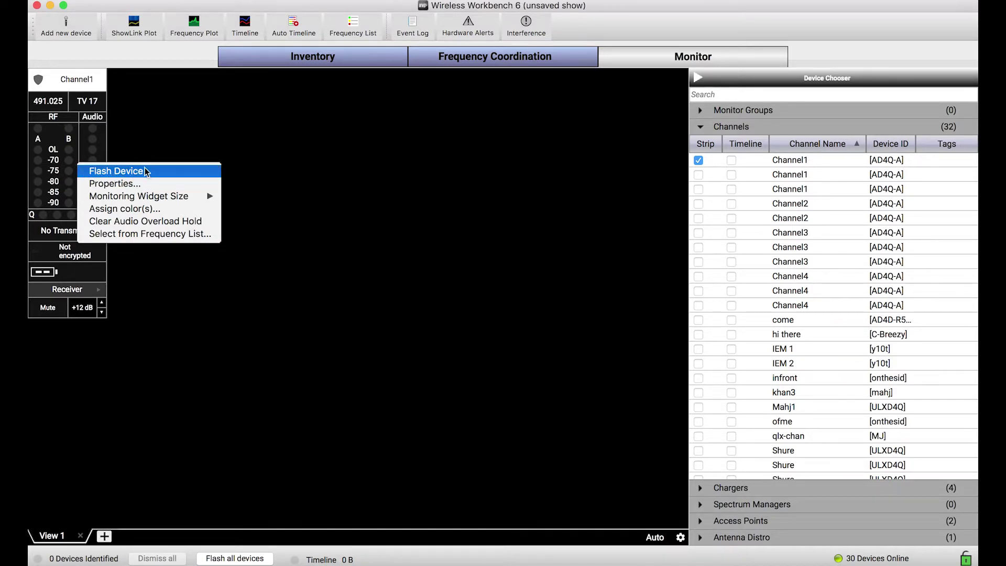
pyautogui.click(78, 152)
pyautogui.doubleClick(78, 153)
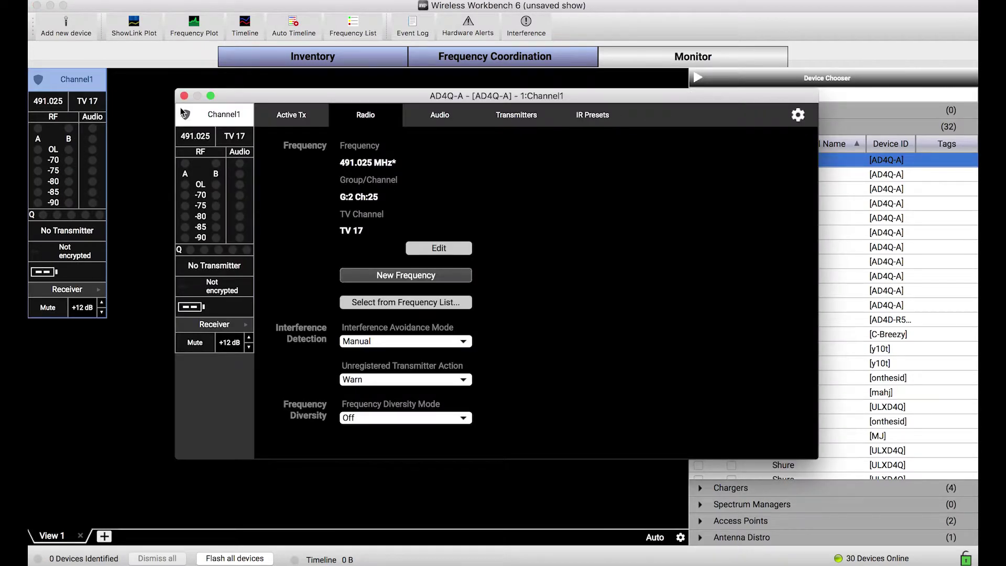
pyautogui.moveTo(240, 102); pyautogui.dragTo(227, 105)
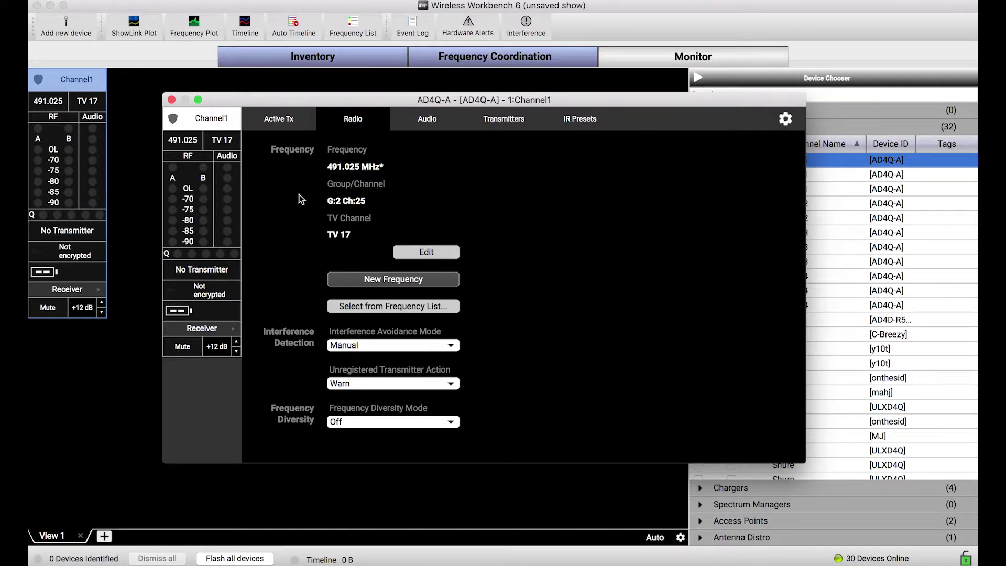
pyautogui.click(306, 119)
pyautogui.click(385, 120)
pyautogui.click(460, 125)
pyautogui.click(533, 125)
pyautogui.click(543, 127)
pyautogui.click(287, 122)
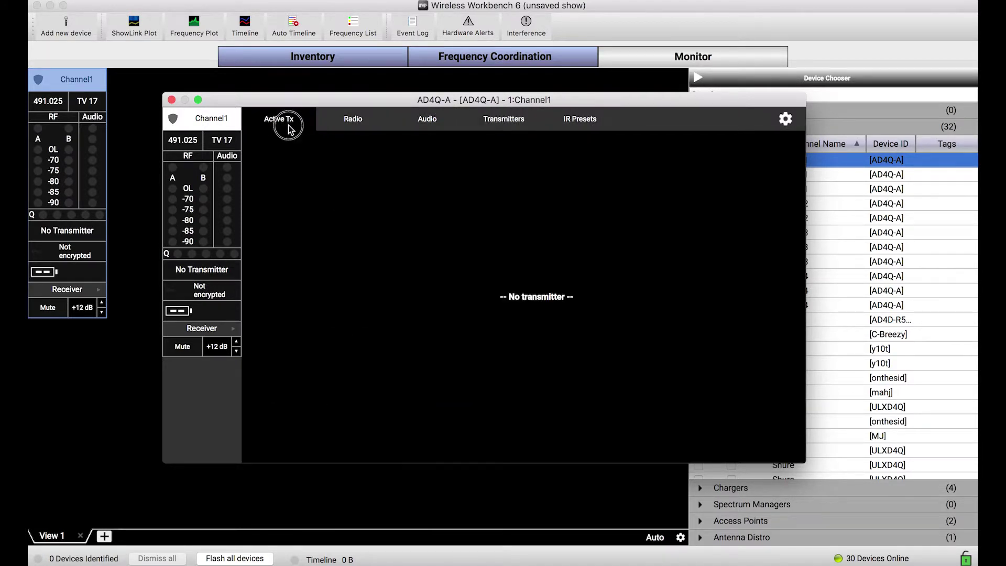
pyautogui.click(350, 119)
pyautogui.rightClick(275, 228)
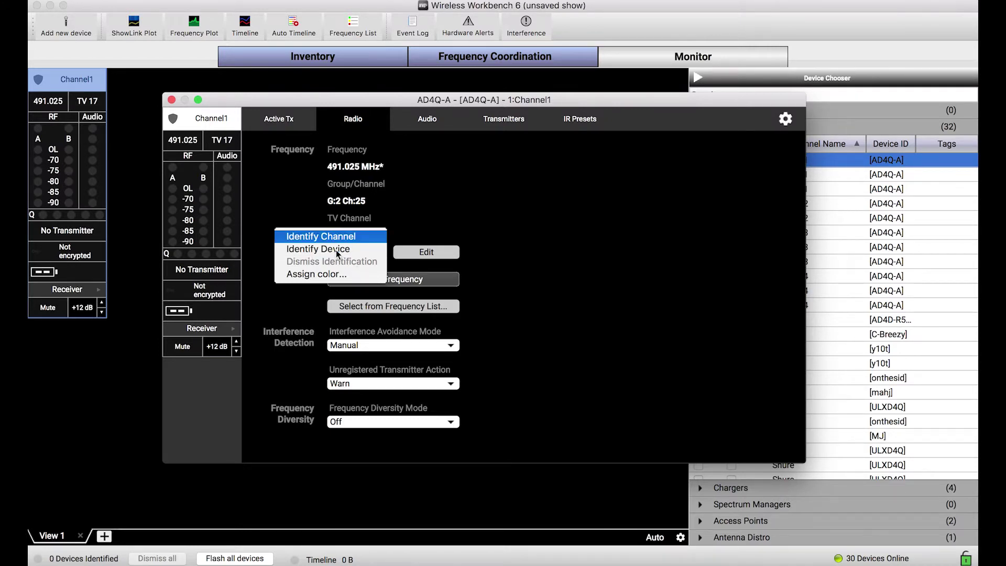
pyautogui.click(297, 208)
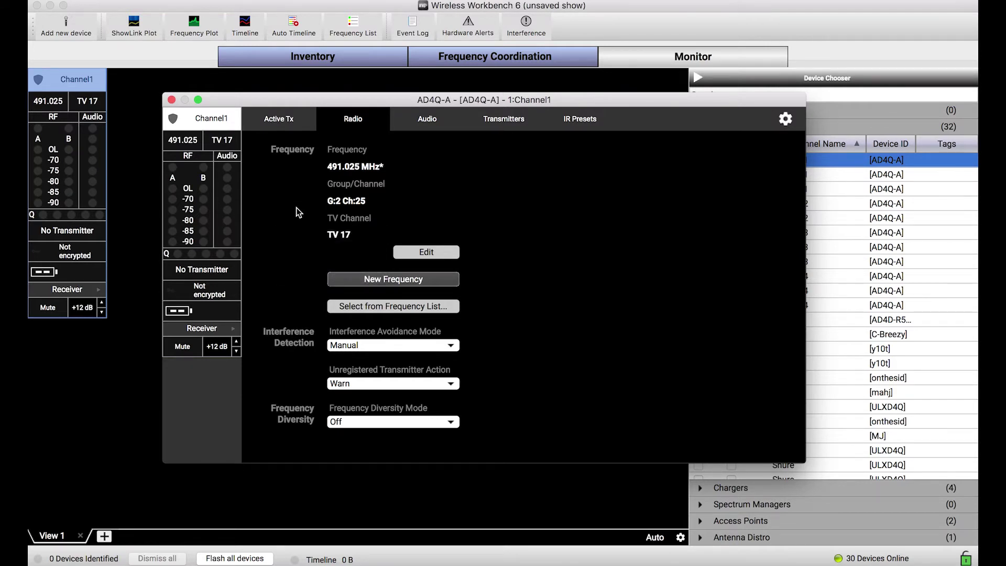